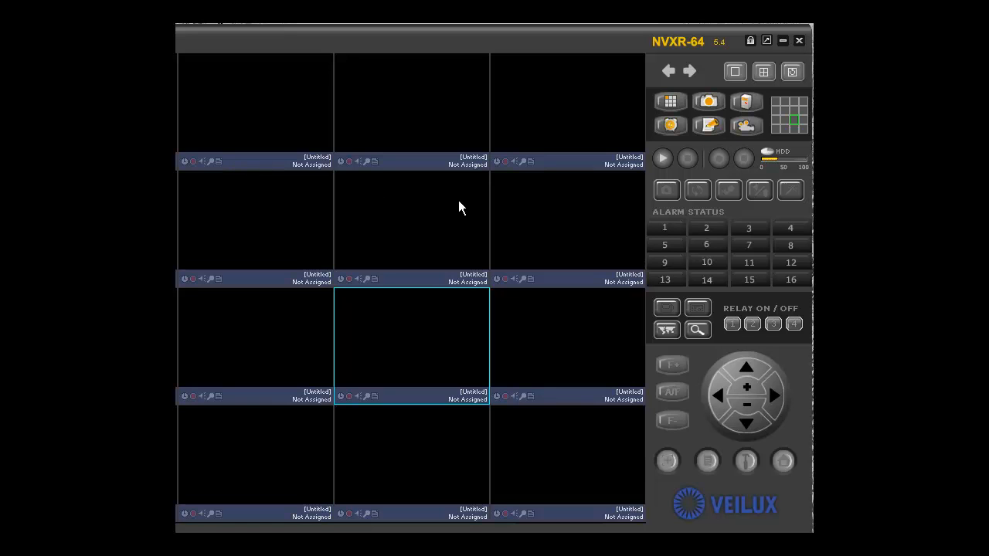
# Open the IP Installer with the Intel(R) 82562V-2 10/100 Network Connection adapter and refresh its device list
pyautogui.click(695, 332)
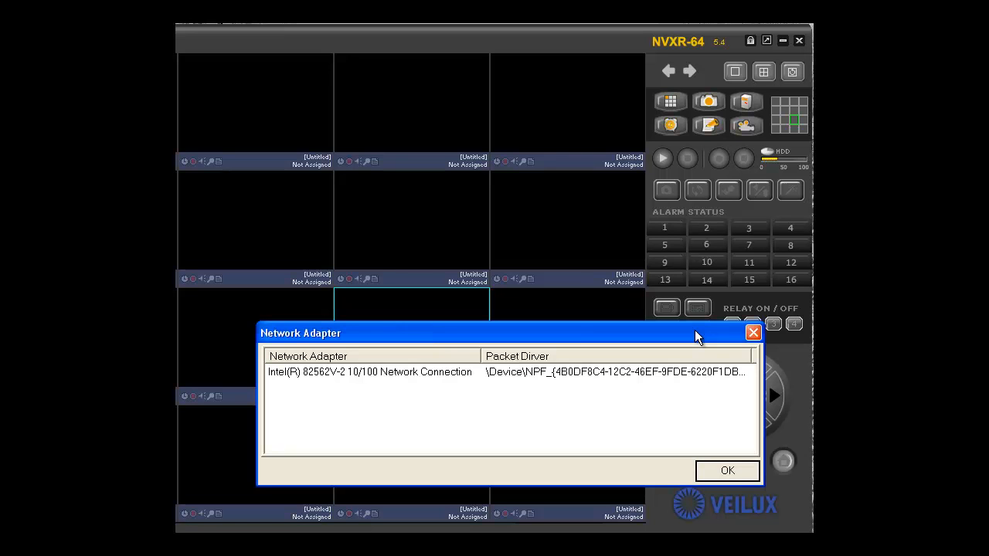
pyautogui.click(429, 373)
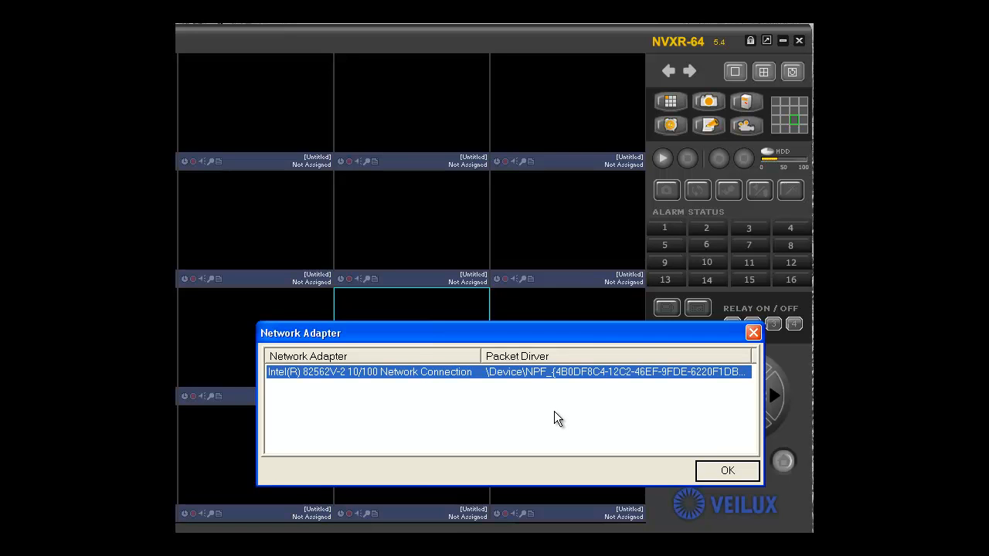
pyautogui.click(727, 471)
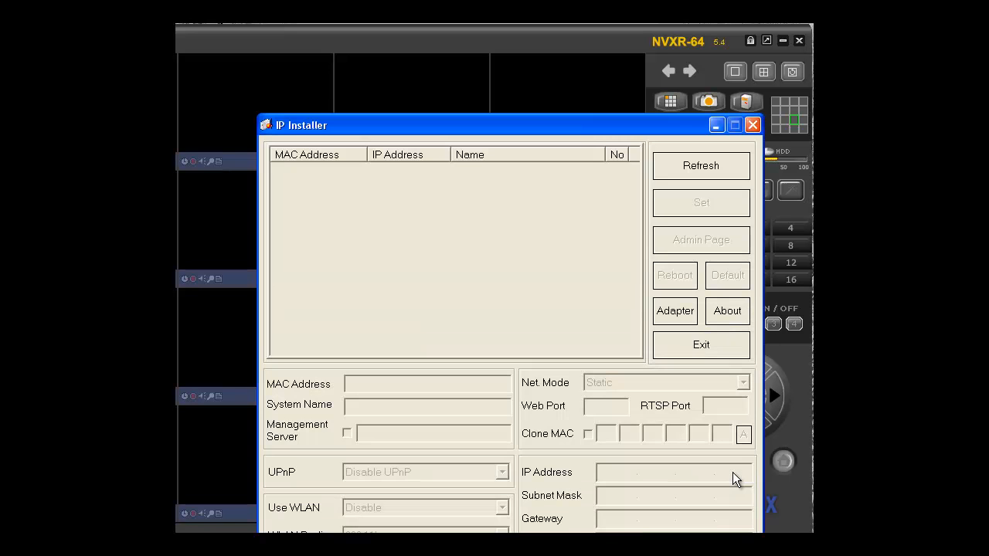
pyautogui.moveTo(573, 133); pyautogui.dragTo(572, 30)
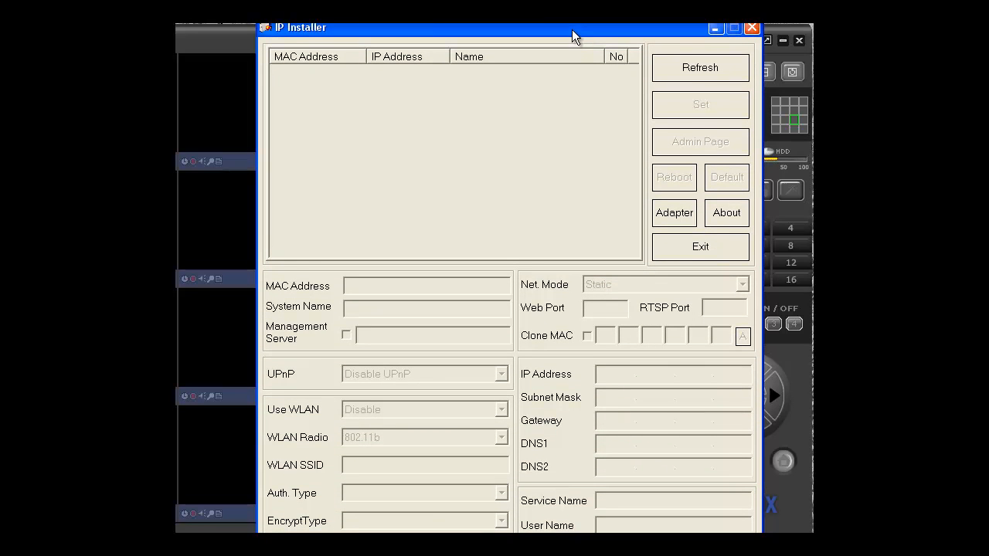
pyautogui.click(679, 68)
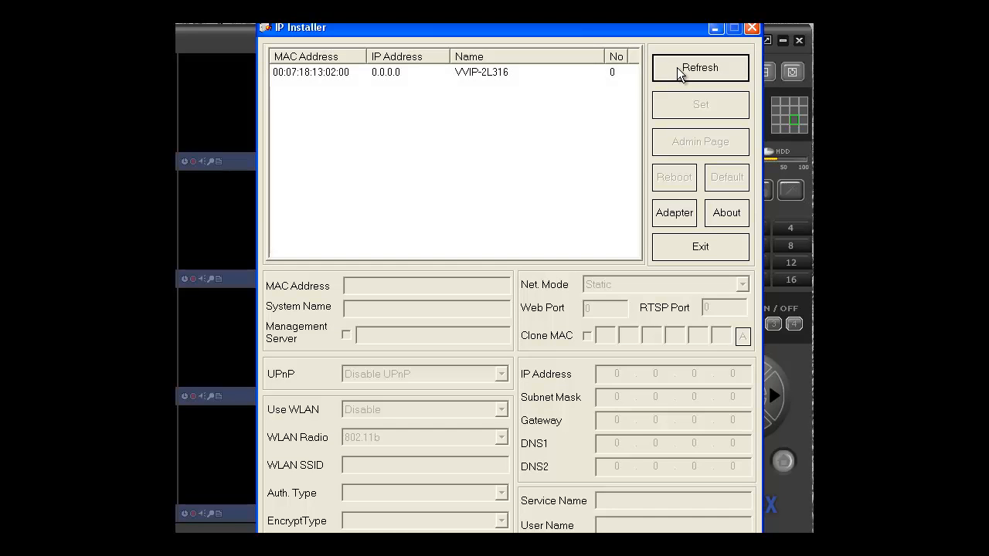
# Save Auto(DHCP) as the VVIP-2L316 camera's network mode, refresh the device list and reload the camera's settings
pyautogui.click(434, 73)
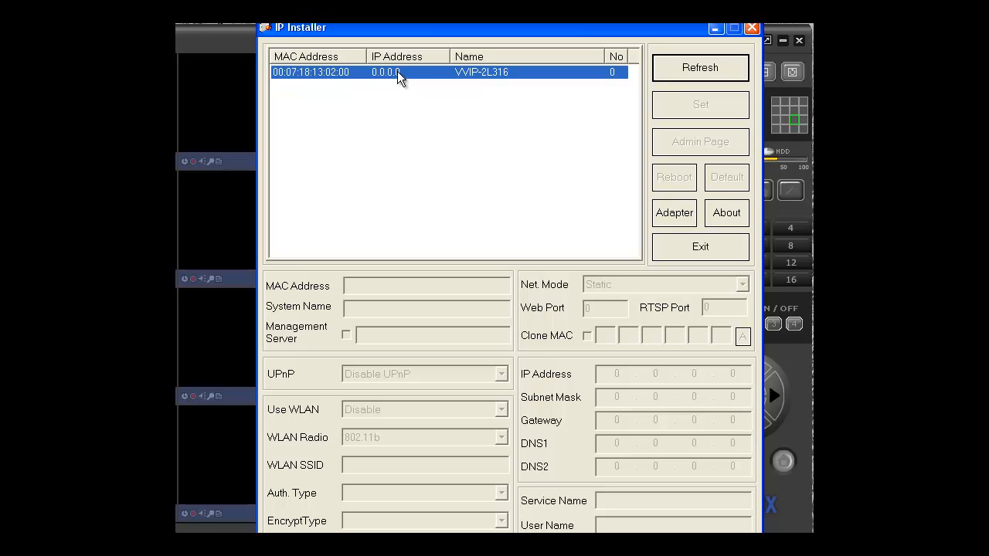
pyautogui.click(466, 78)
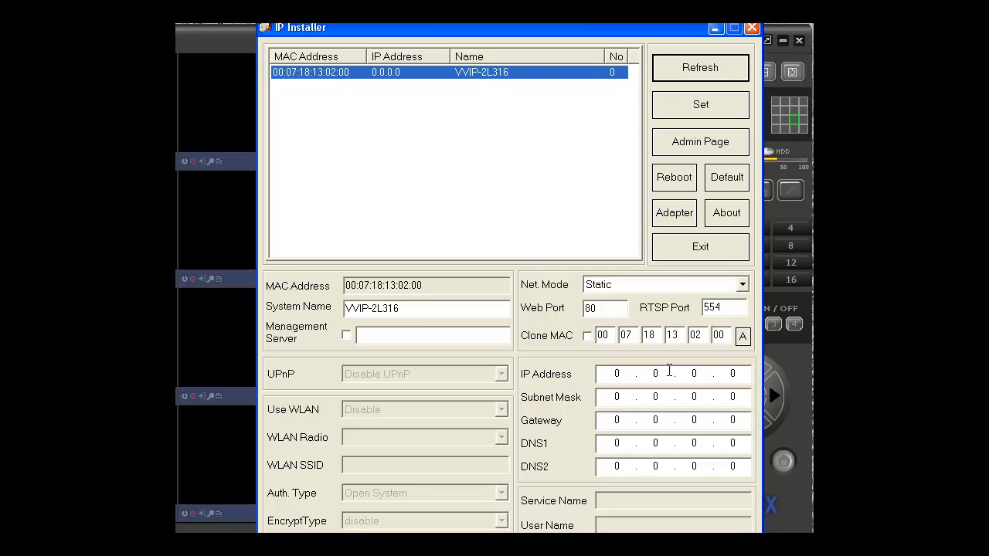
pyautogui.click(741, 285)
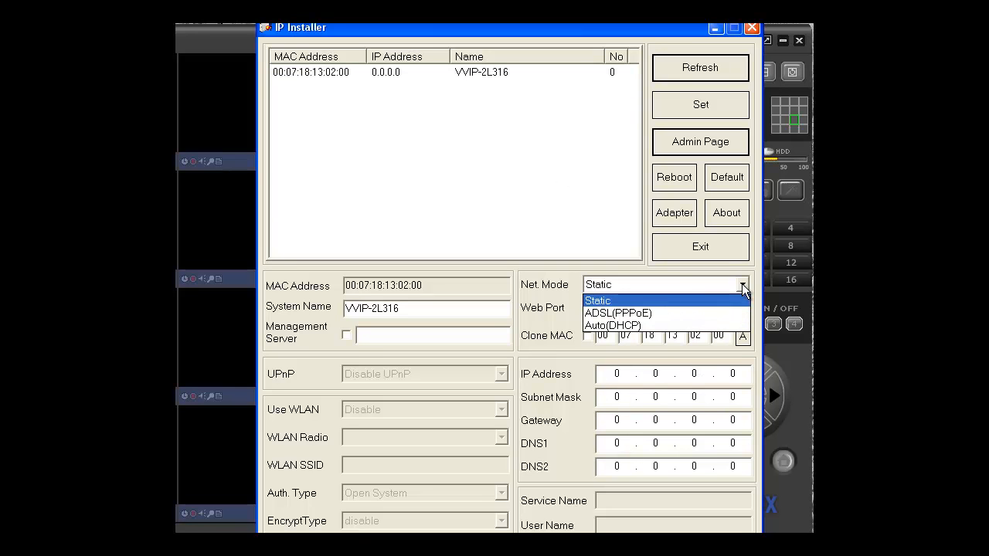
pyautogui.click(633, 325)
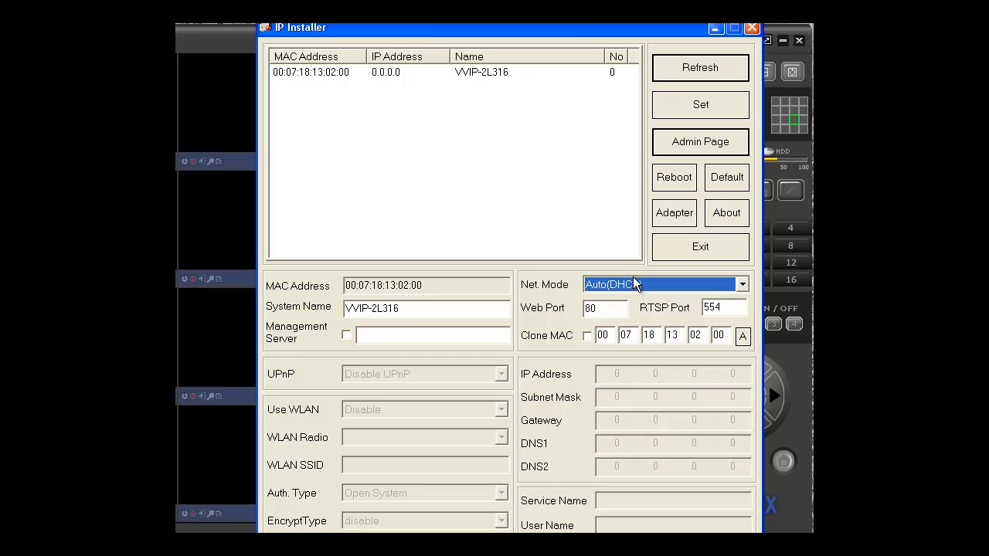
pyautogui.click(697, 107)
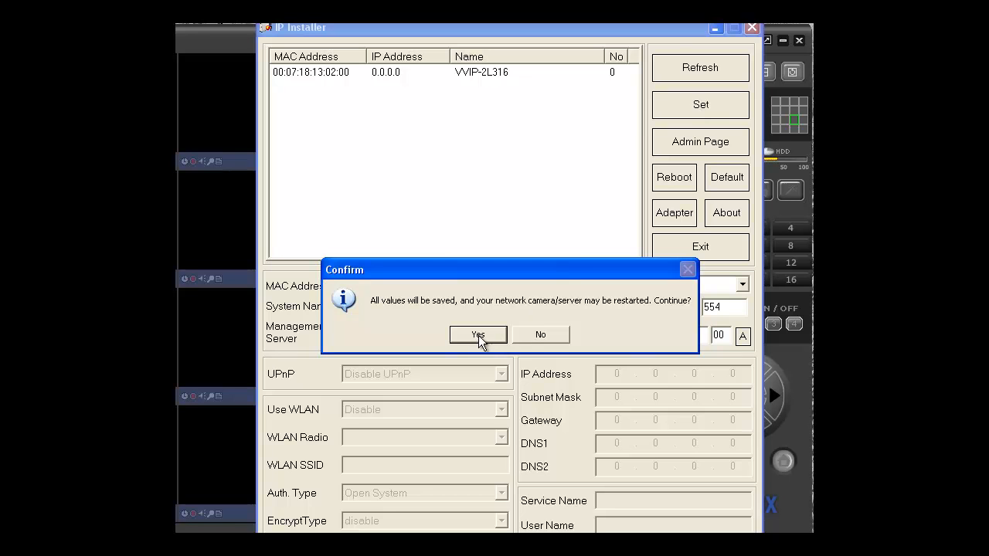
pyautogui.click(478, 335)
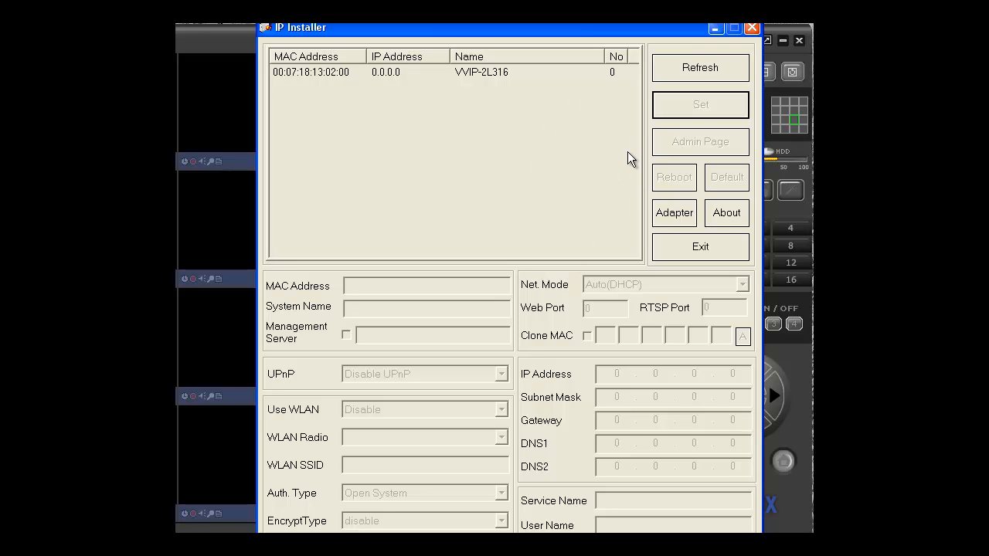
pyautogui.click(698, 69)
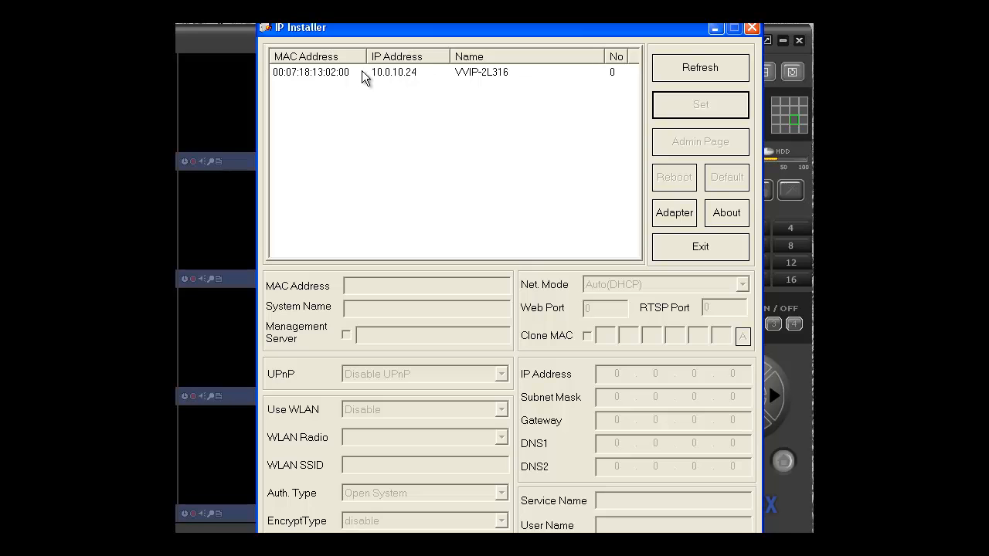
pyautogui.click(396, 72)
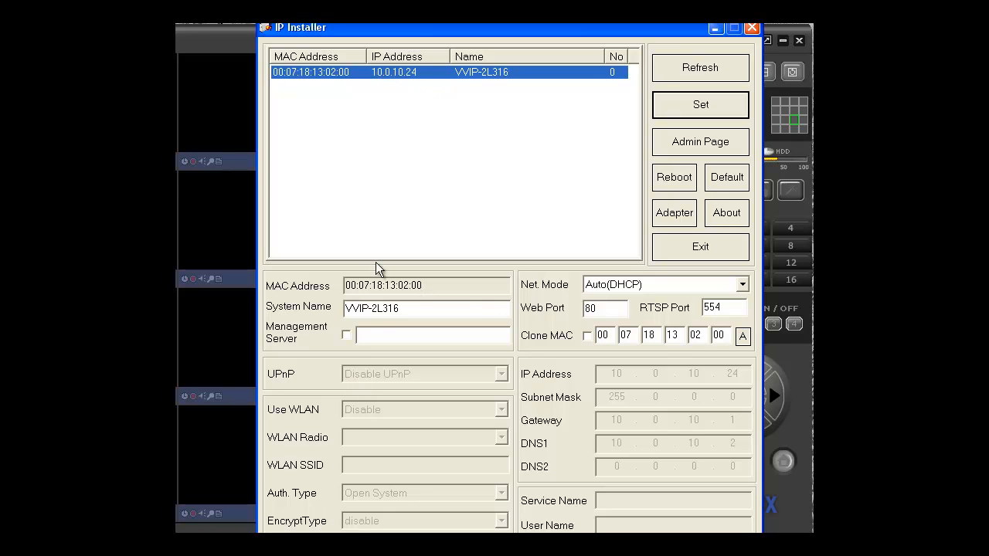
# Open a command prompt and run ipconfig /all to look up the computer's default gateway
pyautogui.press('super')
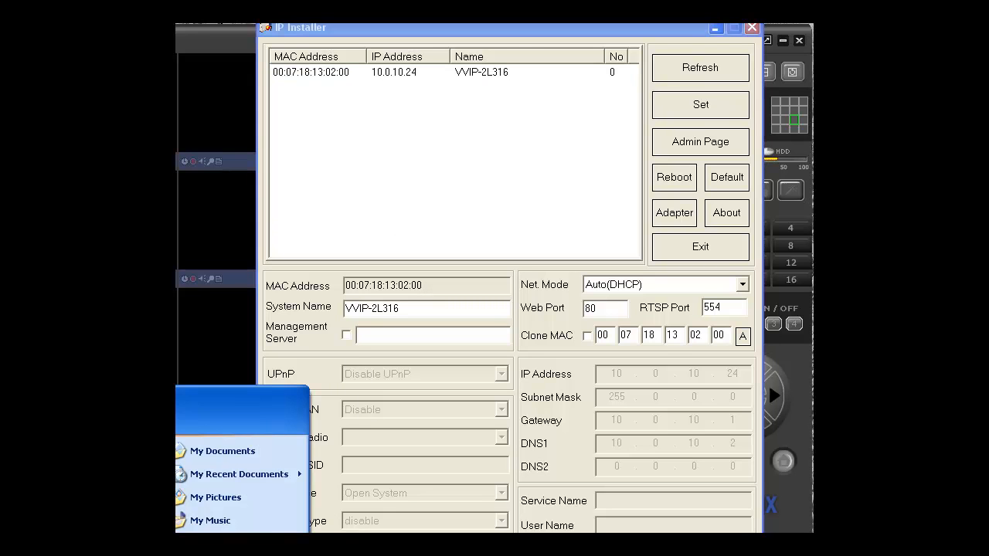
pyautogui.press('Escape')
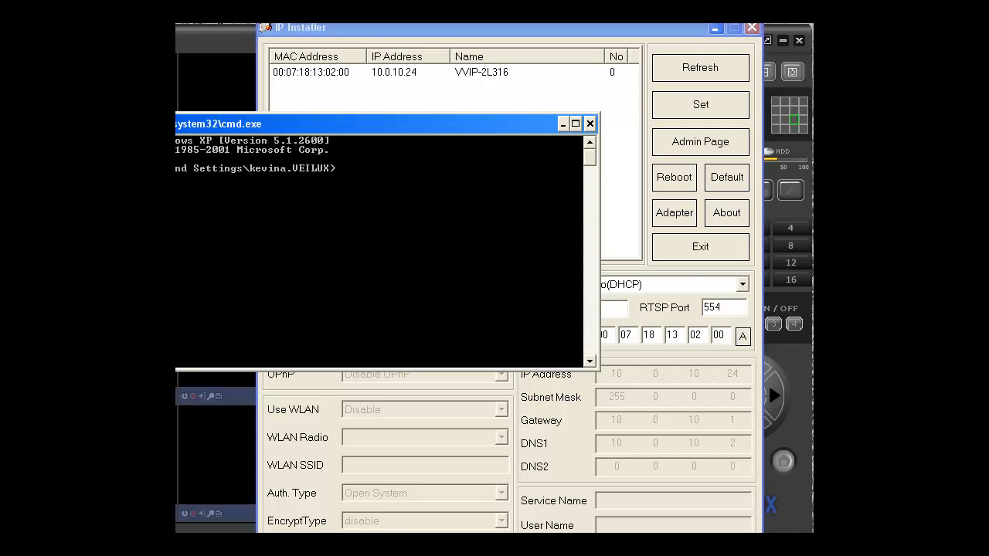
pyautogui.moveTo(320, 119); pyautogui.dragTo(528, 30)
pyautogui.write('ipconf /all')
pyautogui.press('Return')
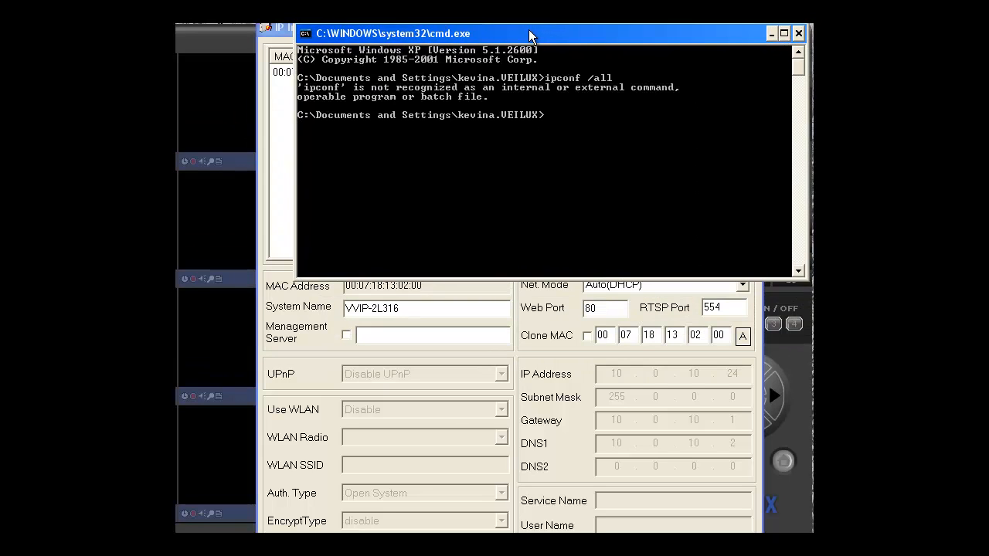
pyautogui.write('ipconfig /all')
pyautogui.press('Return')
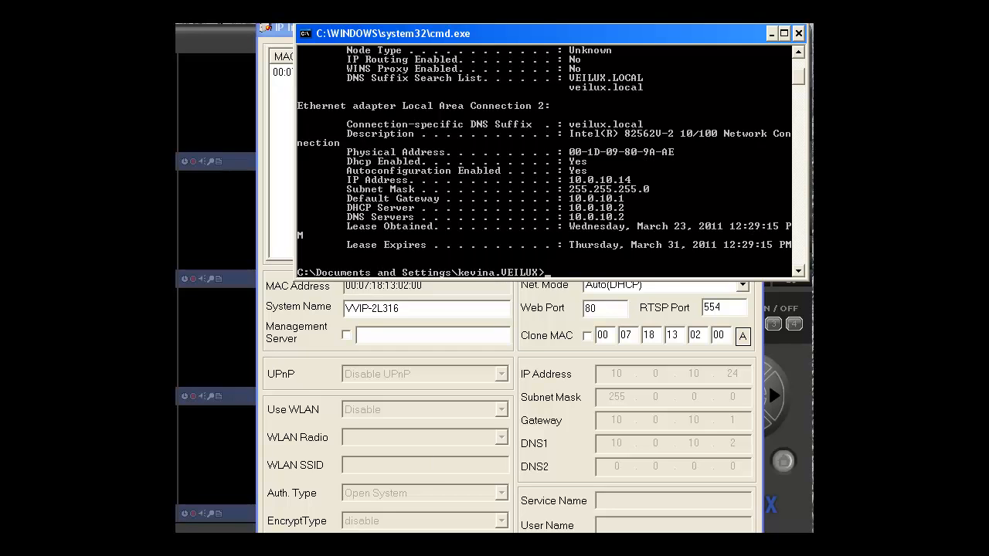
# Switch to Internet Explorer and open the router's address 10.0.10.1
pyautogui.press('super')
pyautogui.press('Escape')
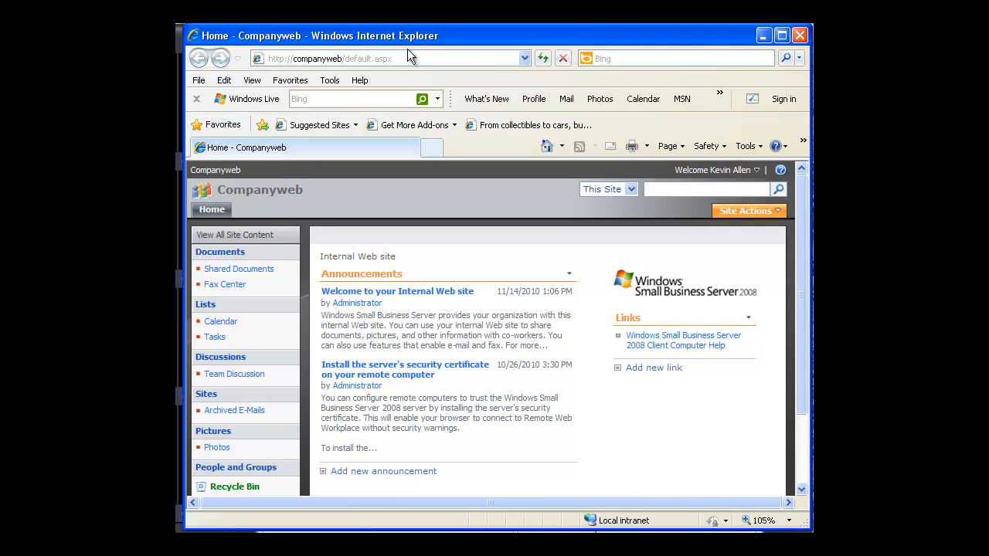
pyautogui.click(408, 58)
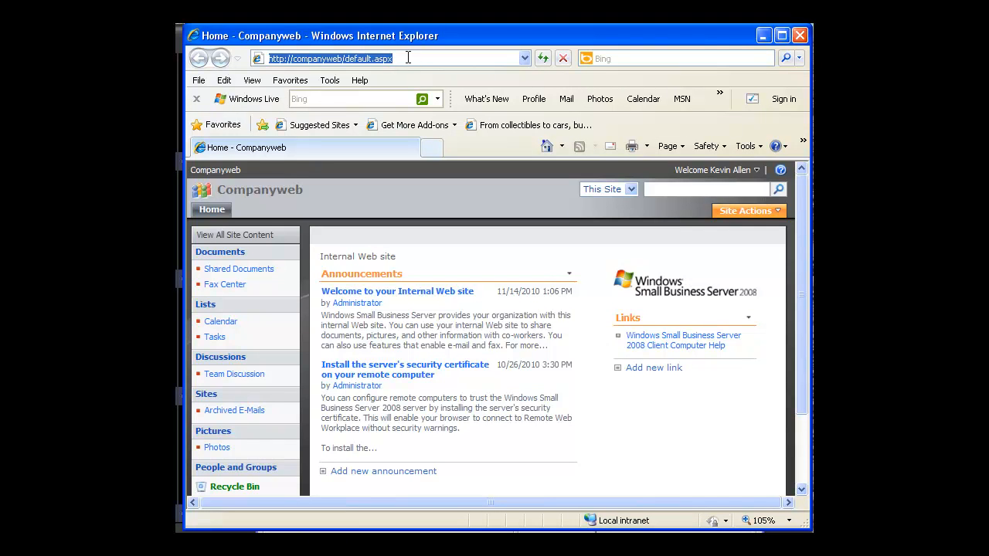
pyautogui.write('10')
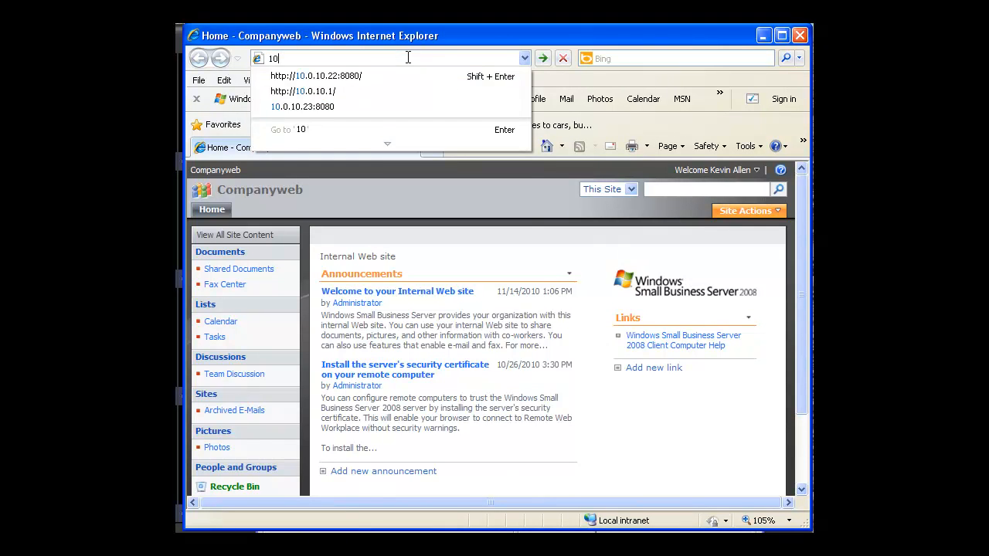
pyautogui.write('.0.10.1')
pyautogui.press('Return')
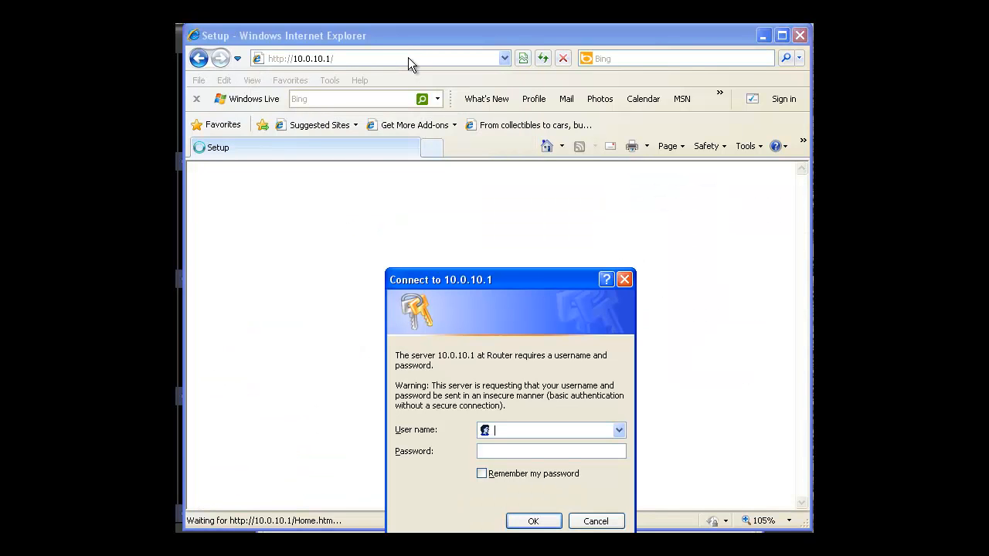
# Log in to the router with the administrator user name and the account password
pyautogui.moveTo(545, 277); pyautogui.dragTo(547, 209)
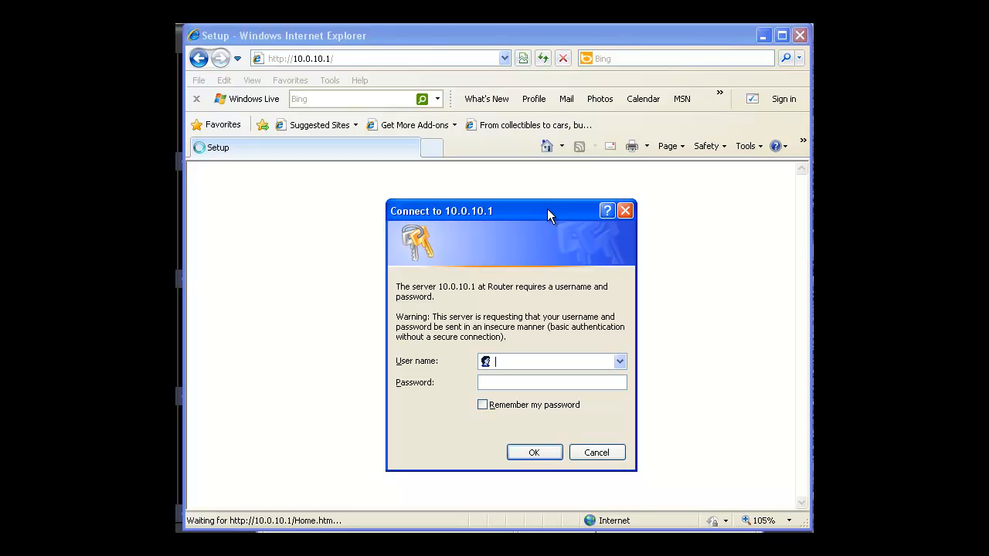
pyautogui.write('adim')
pyautogui.press('BackSpace')
pyautogui.write('min')
pyautogui.press('Tab')
pyautogui.write('••••••')
pyautogui.press('Return')
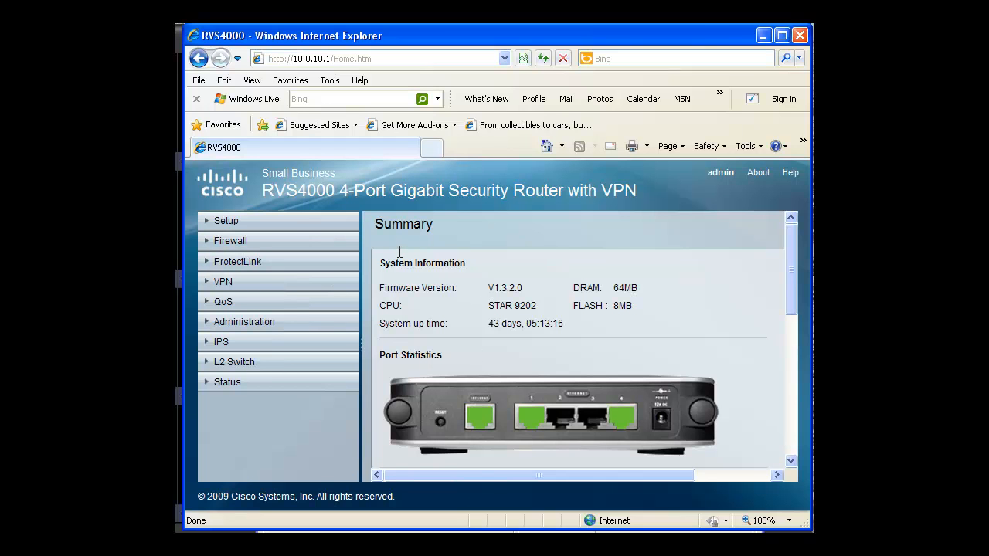
# Open the router's firewall settings for Port Range Forwarding and view the IP_CAM1 rule's IP address
pyautogui.click(240, 243)
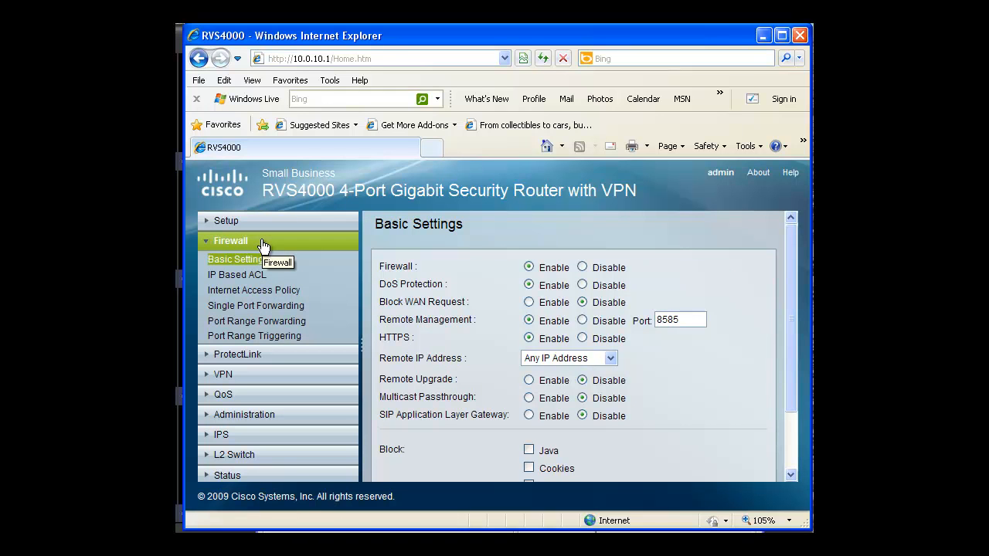
pyautogui.click(251, 327)
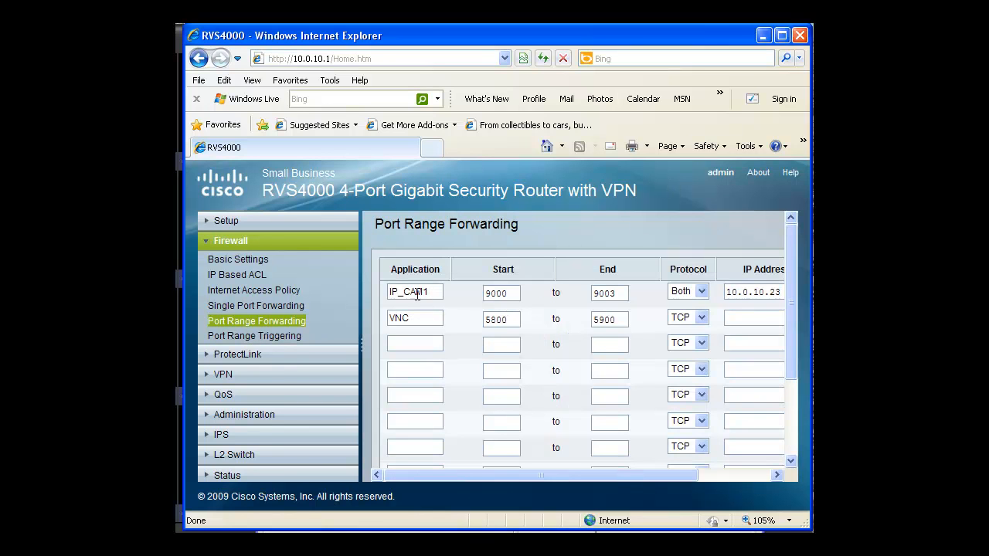
pyautogui.moveTo(489, 475); pyautogui.dragTo(513, 477)
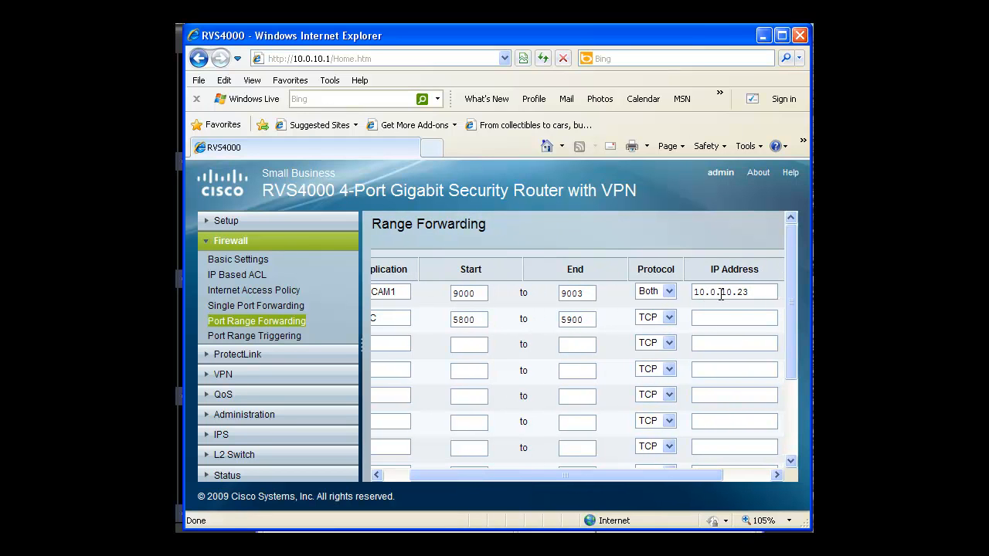
# Uncover the camera's entry in IP Installer and set the IP_CAM1 forwarding rule's IP address to 10.0.10.24
pyautogui.moveTo(616, 25); pyautogui.dragTo(614, 160)
pyautogui.click(769, 33)
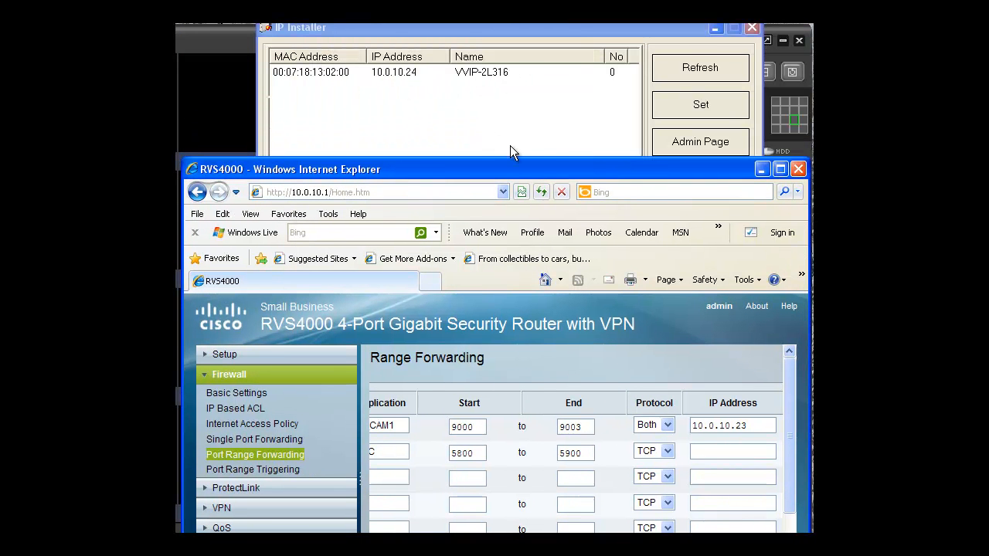
pyautogui.moveTo(528, 166); pyautogui.dragTo(530, 97)
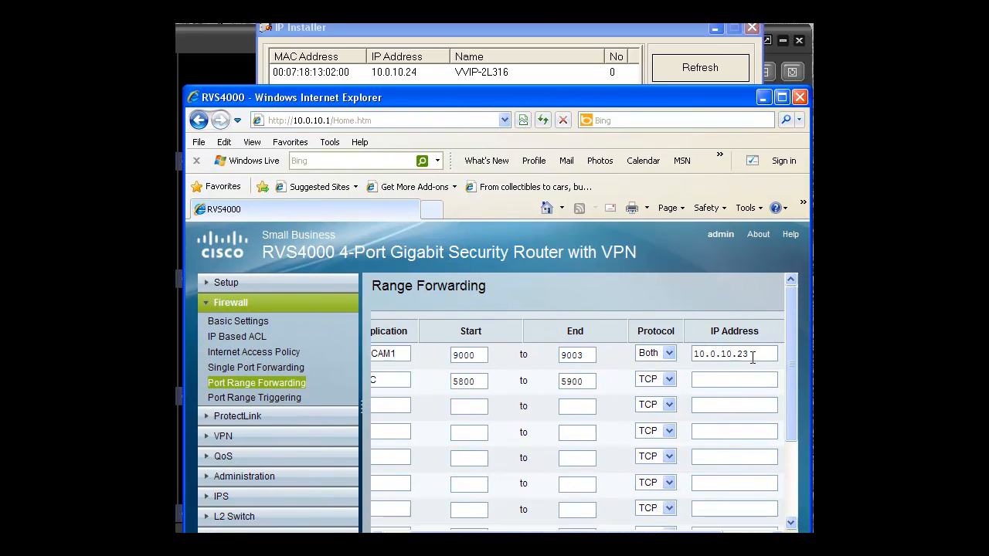
pyautogui.press('BackSpace')
pyautogui.write('4')
# Check the IP_CAM1 rule's port range, protocol and Enable state, and save the port range forwarding settings
pyautogui.moveTo(564, 533); pyautogui.dragTo(514, 535)
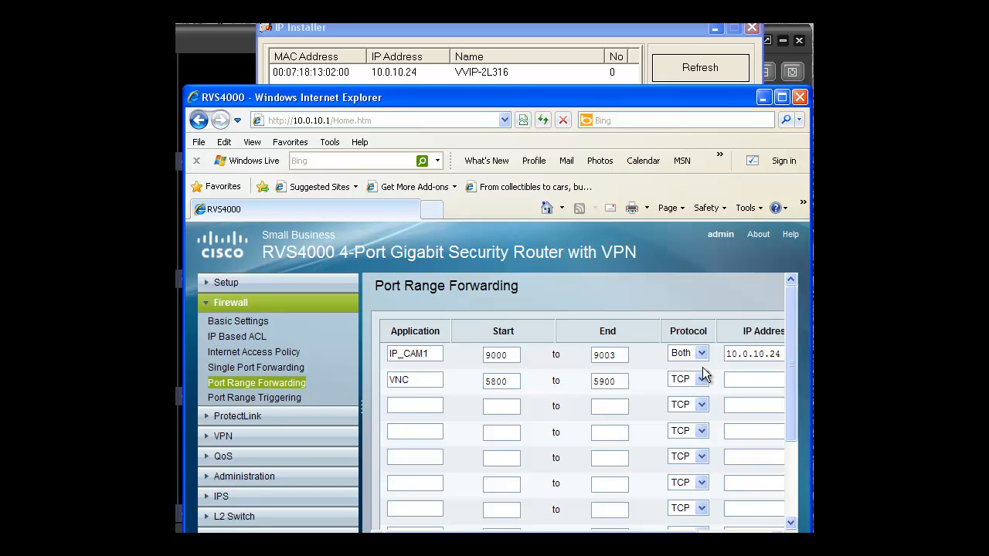
pyautogui.moveTo(628, 532); pyautogui.dragTo(693, 530)
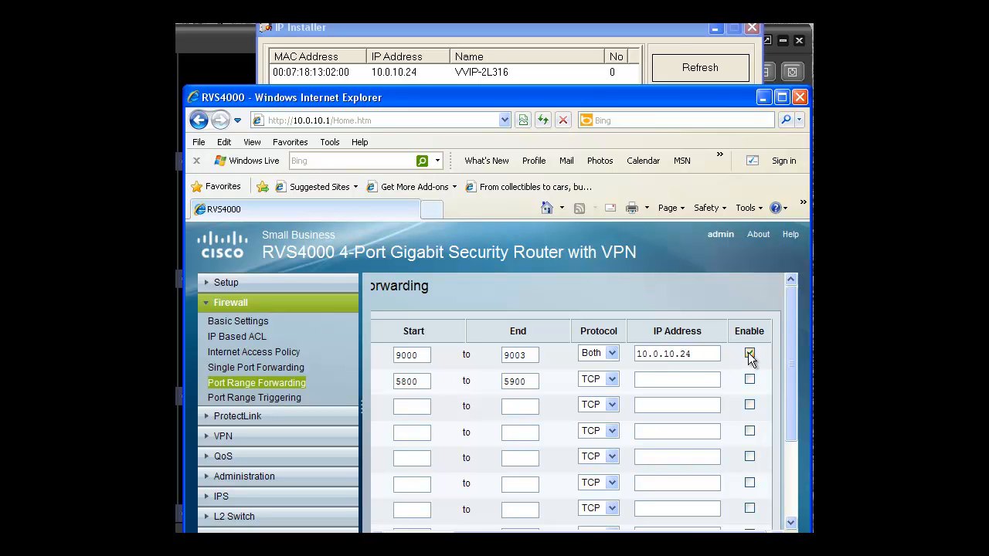
pyautogui.scroll(-4, 734, 362)
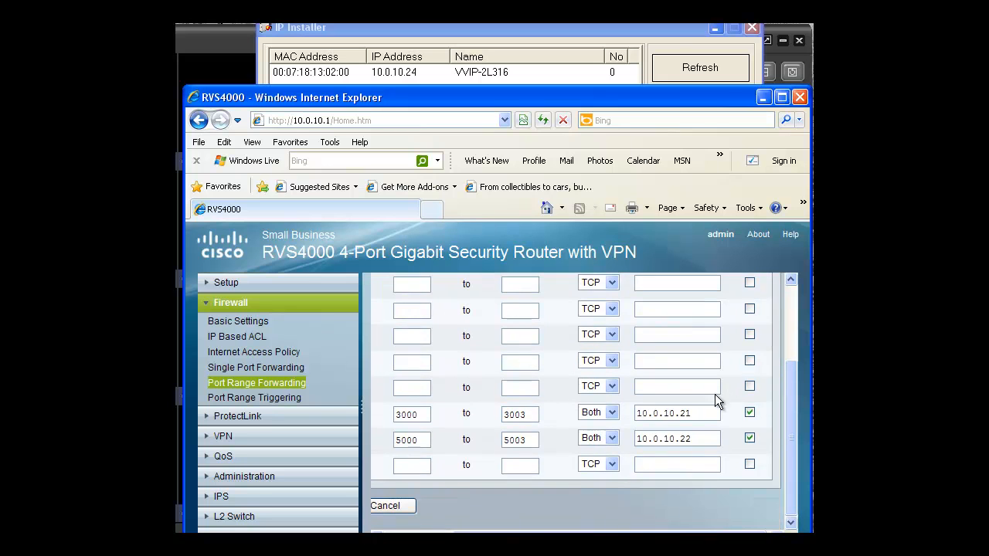
pyautogui.moveTo(473, 537); pyautogui.dragTo(400, 537)
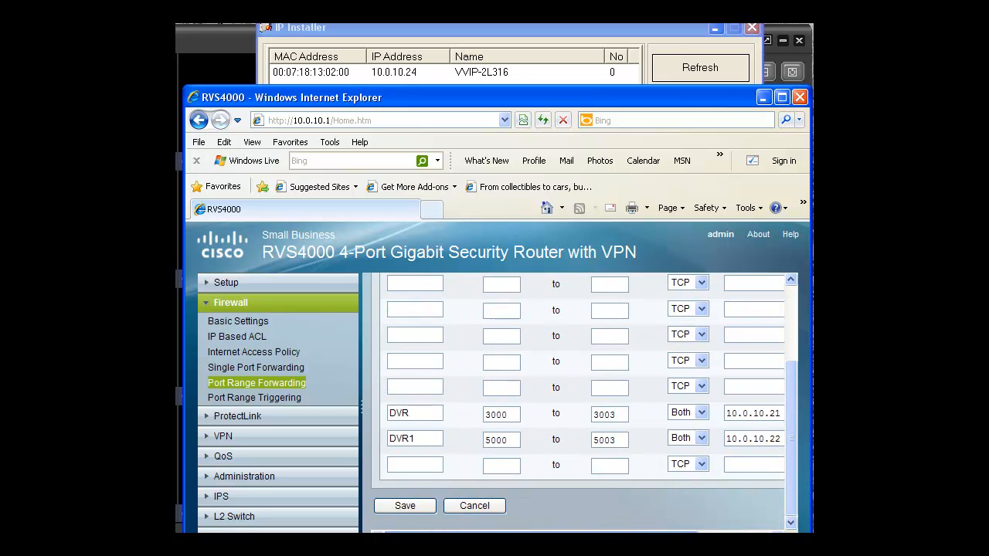
pyautogui.click(396, 509)
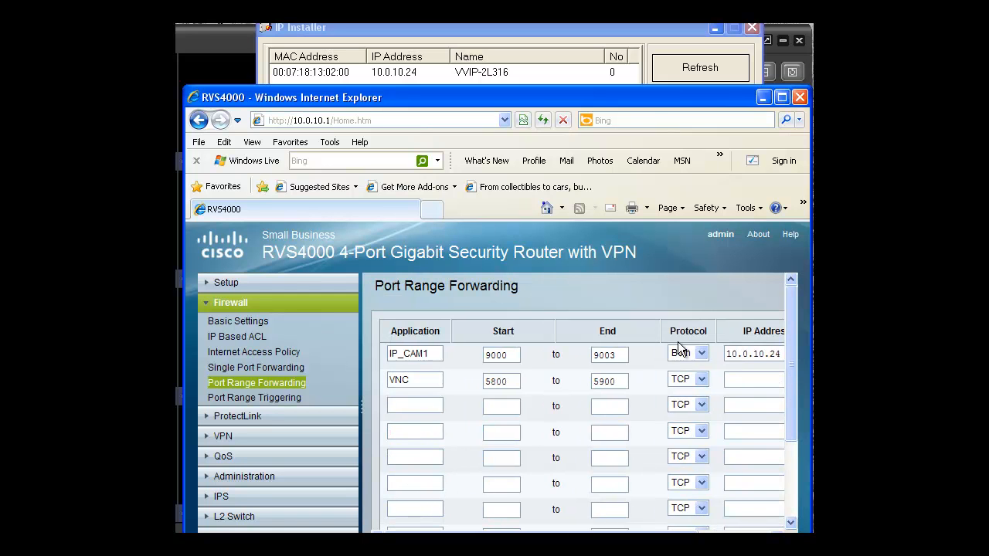
# In IP Installer, set the VVIP-2L316 camera's Web Port to 9000 and its RTSP Port to 9003
pyautogui.click(761, 95)
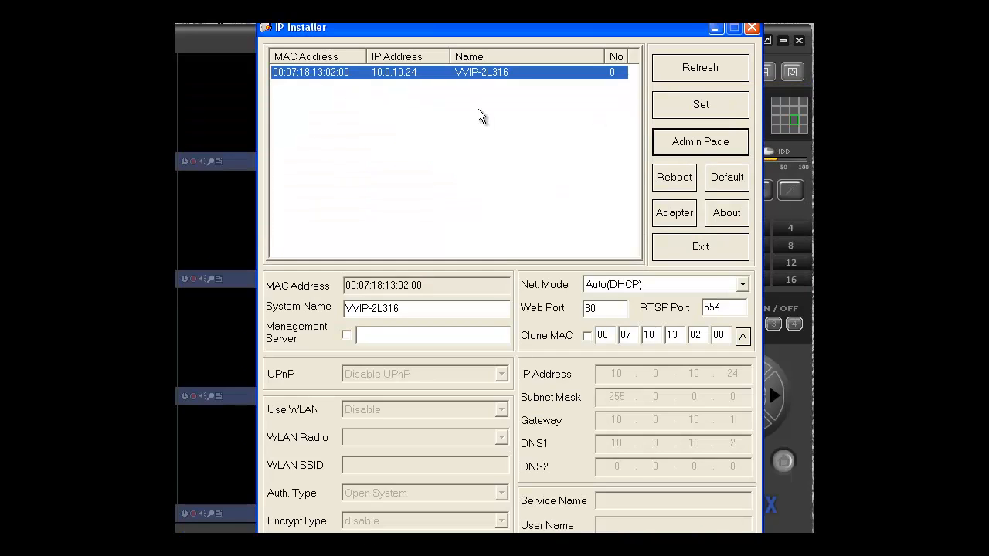
pyautogui.click(599, 308)
pyautogui.press('BackSpace')
pyautogui.press('BackSpace')
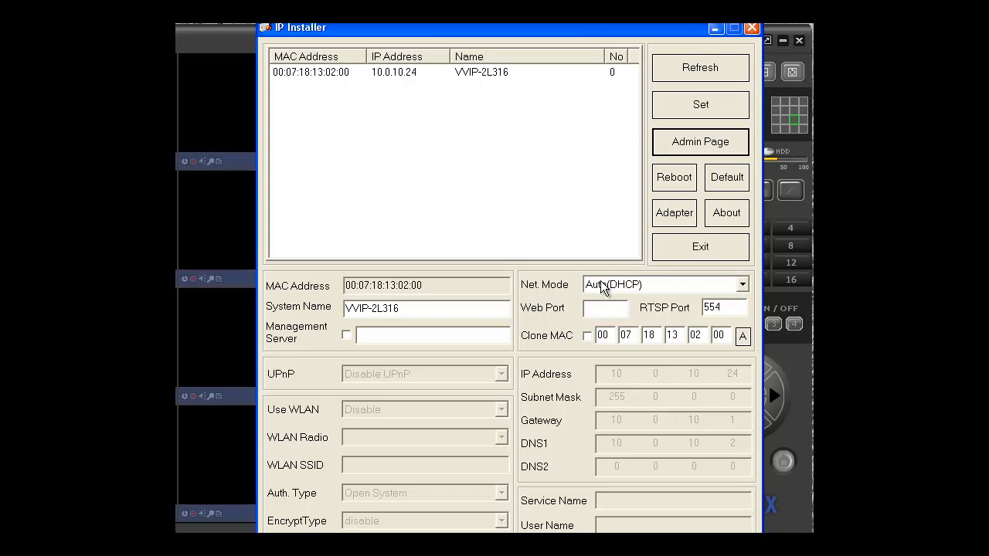
pyautogui.write('9000')
pyautogui.press('Tab')
pyautogui.press('BackSpace')
pyautogui.write('9003')
# Recheck the IP_CAM1 port range on the router's Port Range Forwarding page, and save the camera's port settings in IP Installer
pyautogui.hotkey('alt', 'Tab')
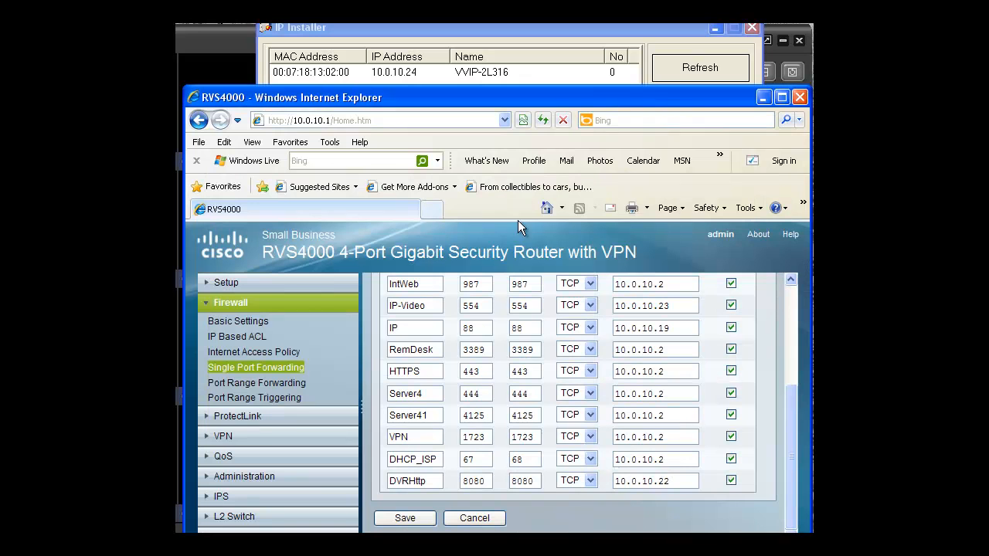
pyautogui.click(299, 384)
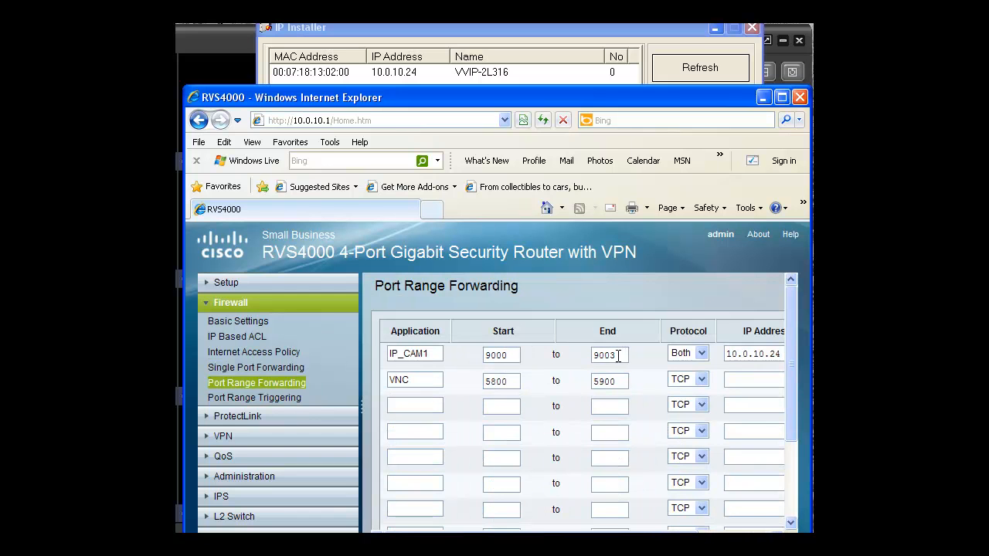
pyautogui.click(763, 99)
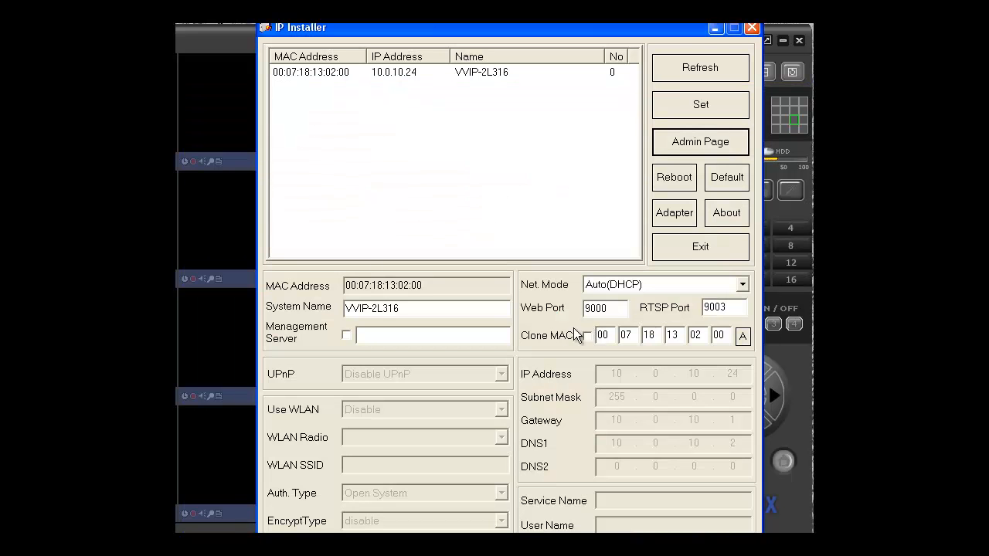
pyautogui.click(690, 109)
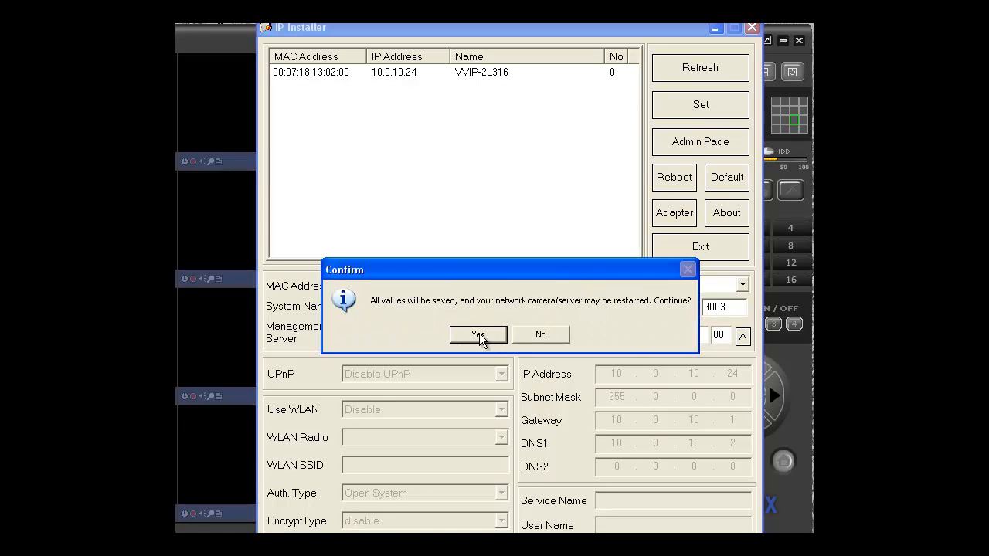
pyautogui.click(479, 335)
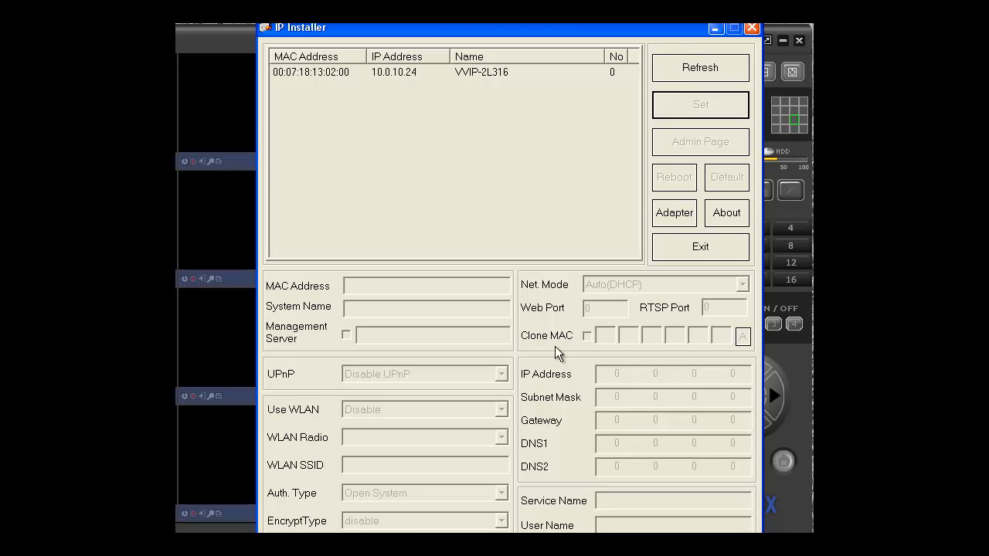
# Save the camera's network settings in Static mode with IP address 10.0.10.24 and subnet mask 255.255.255.0, and close IP Installer
pyautogui.click(693, 71)
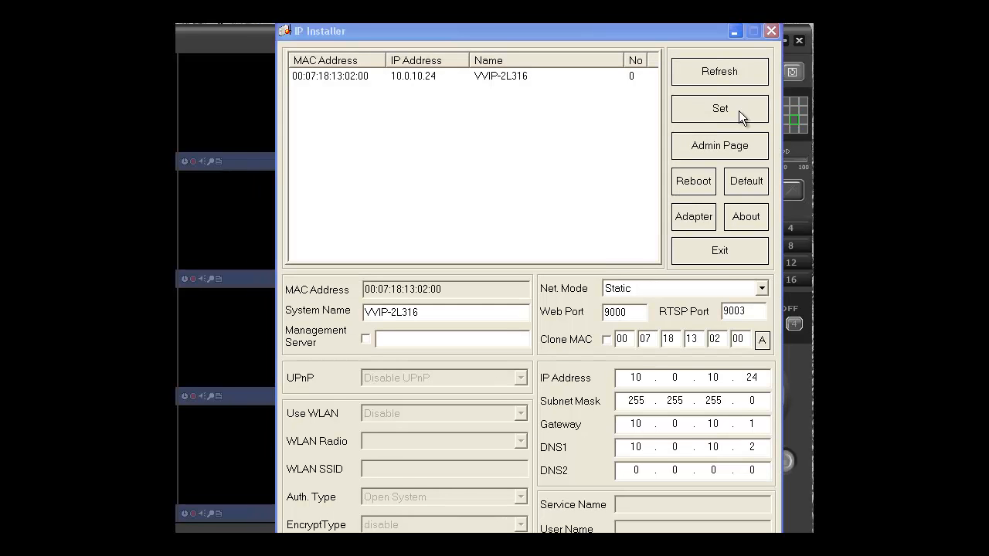
pyautogui.click(739, 110)
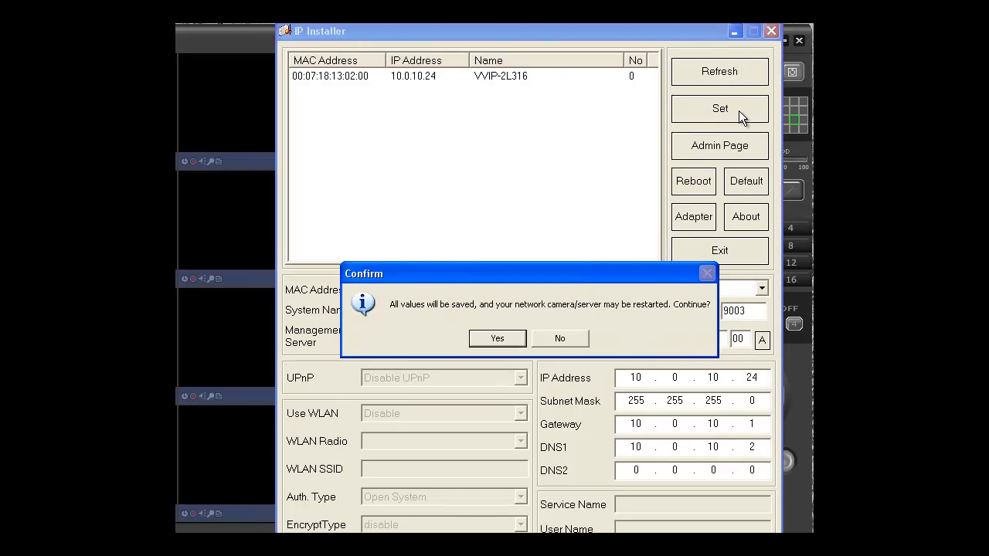
pyautogui.click(478, 344)
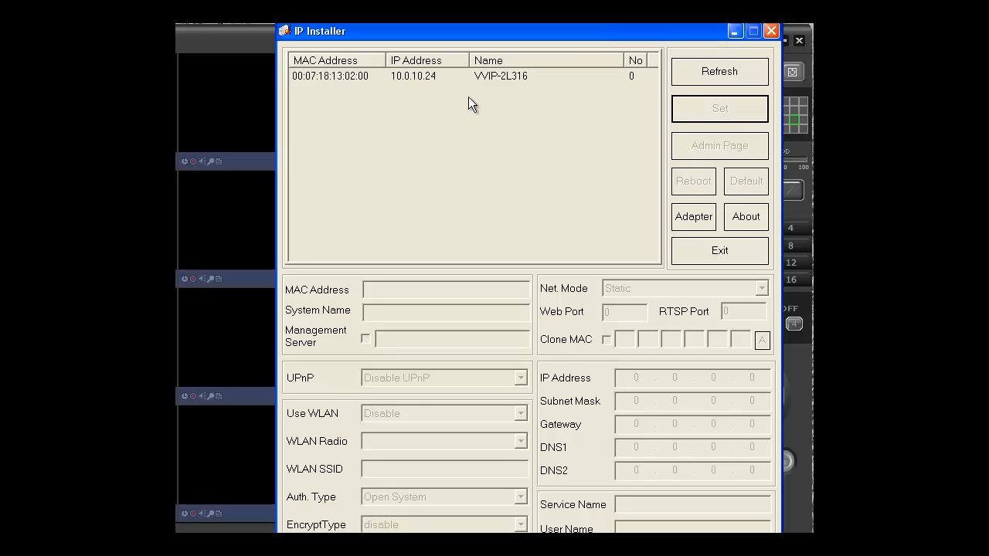
pyautogui.click(770, 32)
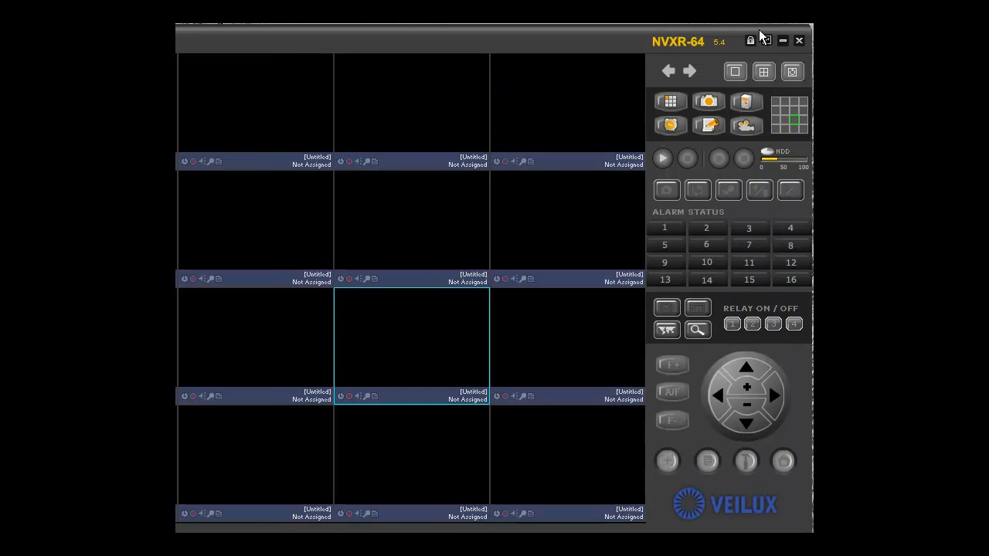
# In NVXR-64, open Camera Assignment for the first visible top-row video cell and set the row 2 address to 10.0.10.24
pyautogui.click(241, 103)
pyautogui.rightClick(241, 103)
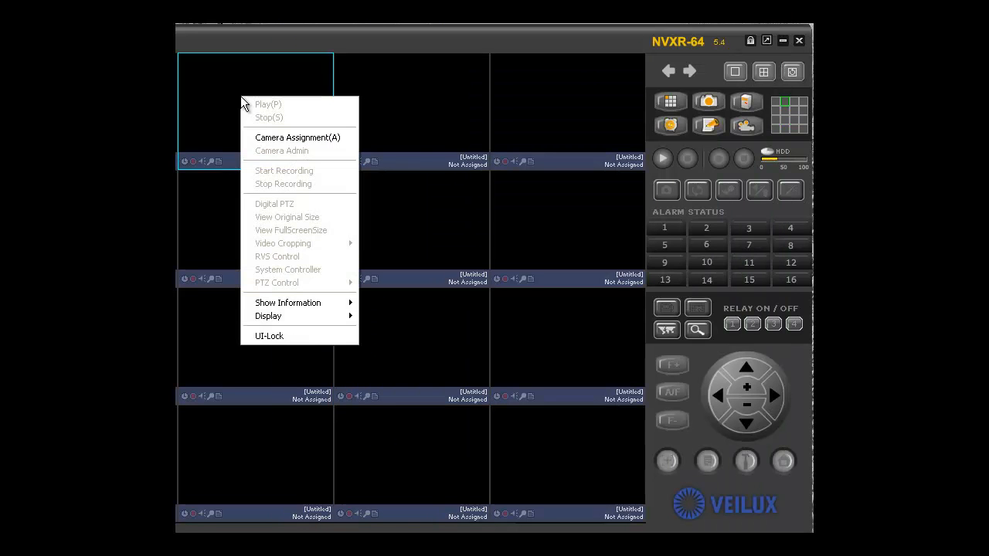
pyautogui.click(280, 140)
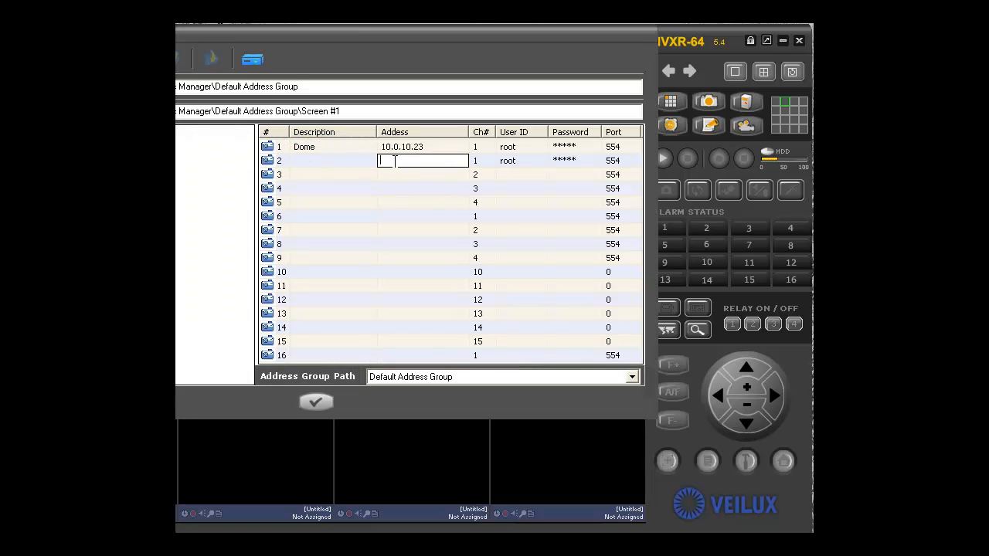
pyautogui.write('140')
pyautogui.press('BackSpace')
pyautogui.press('BackSpace')
pyautogui.write('10.0.10.24')
# Review the user ID and password fields of the 10.0.10.24 entry, set its port to 9003, and confirm the camera assignment
pyautogui.click(507, 166)
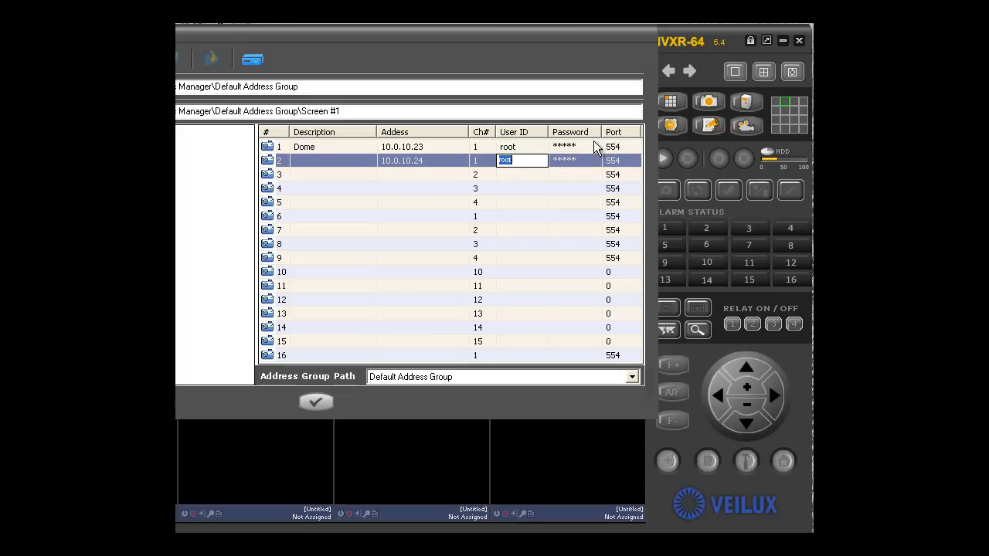
pyautogui.click(575, 160)
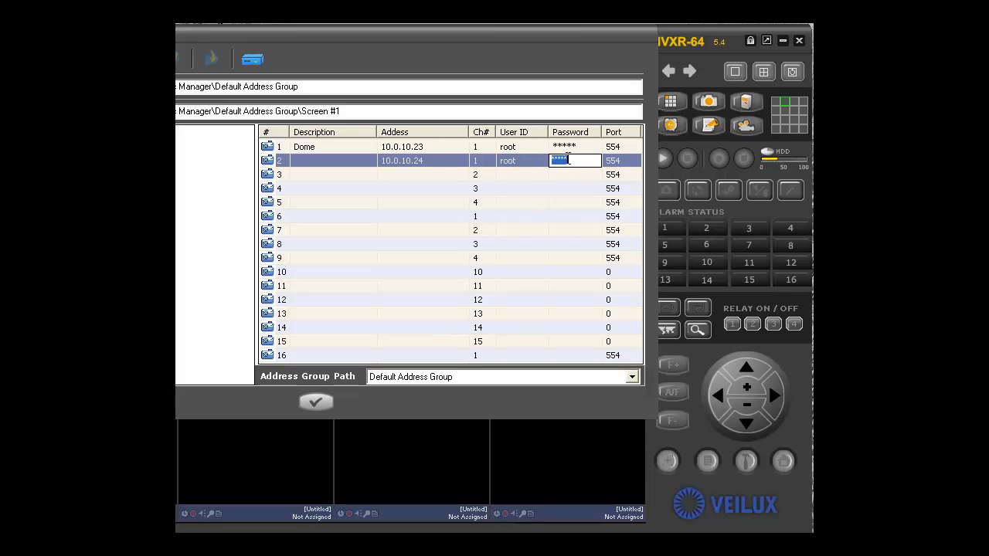
pyautogui.click(625, 160)
pyautogui.write('9')
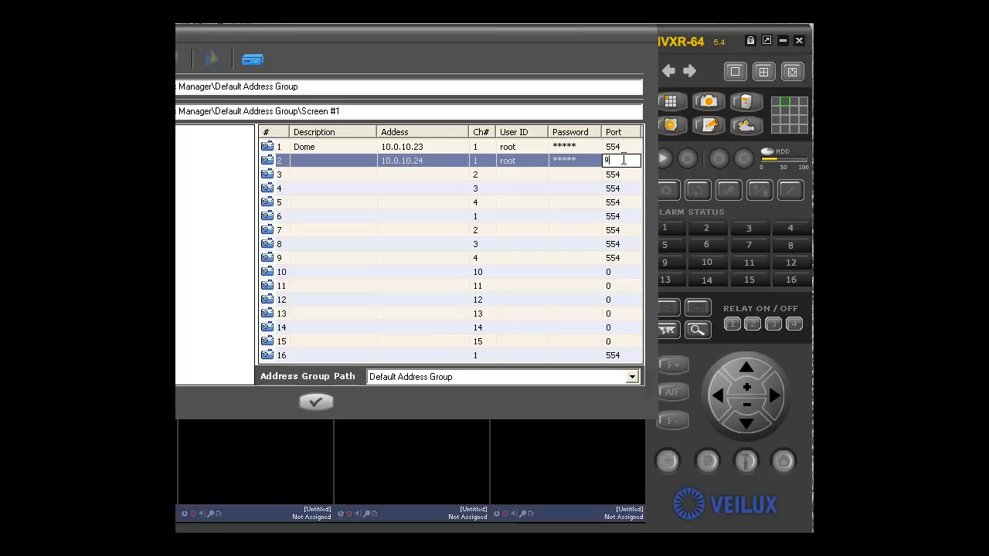
pyautogui.write('003')
pyautogui.click(317, 403)
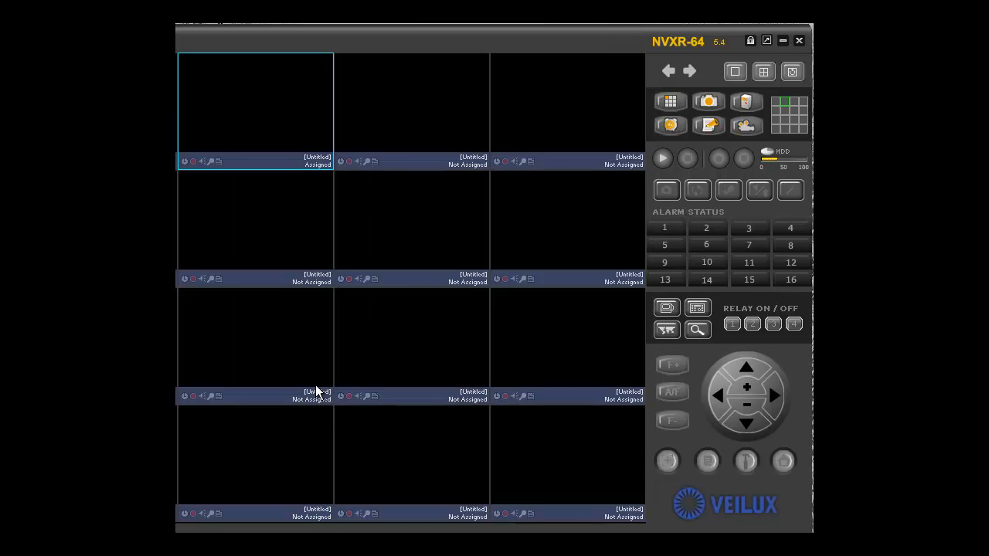
# Play the assigned camera's live video and enlarge its cell to a single-camera view
pyautogui.rightClick(294, 112)
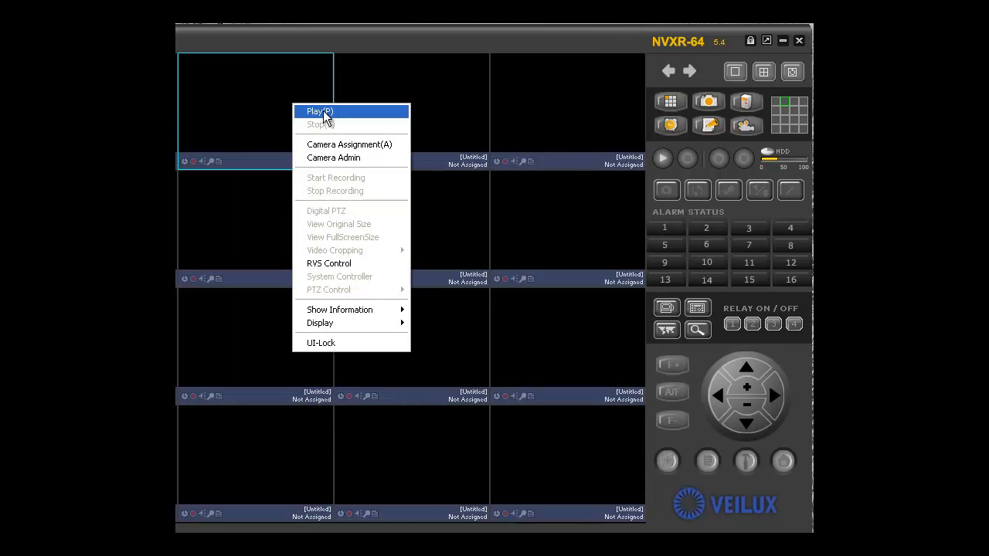
pyautogui.click(320, 113)
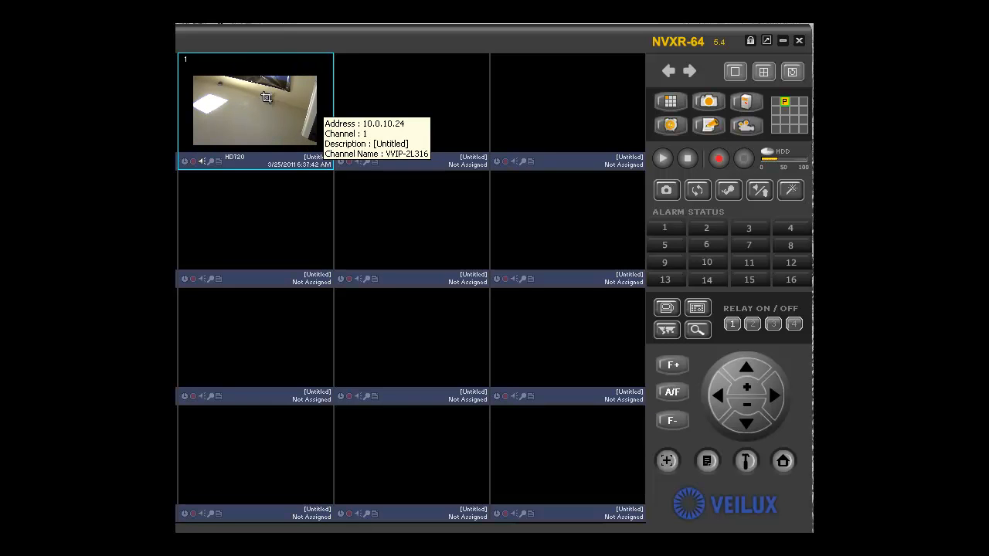
pyautogui.doubleClick(246, 115)
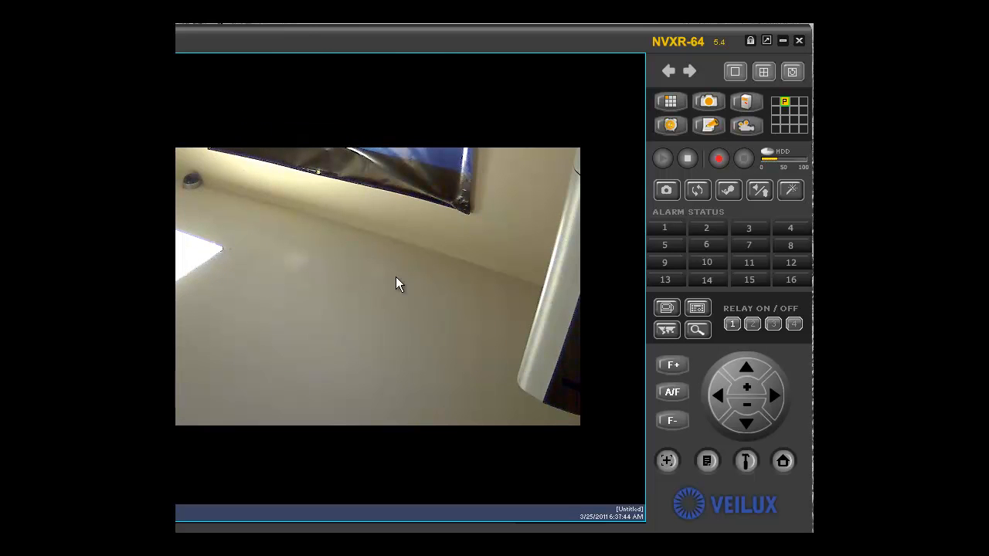